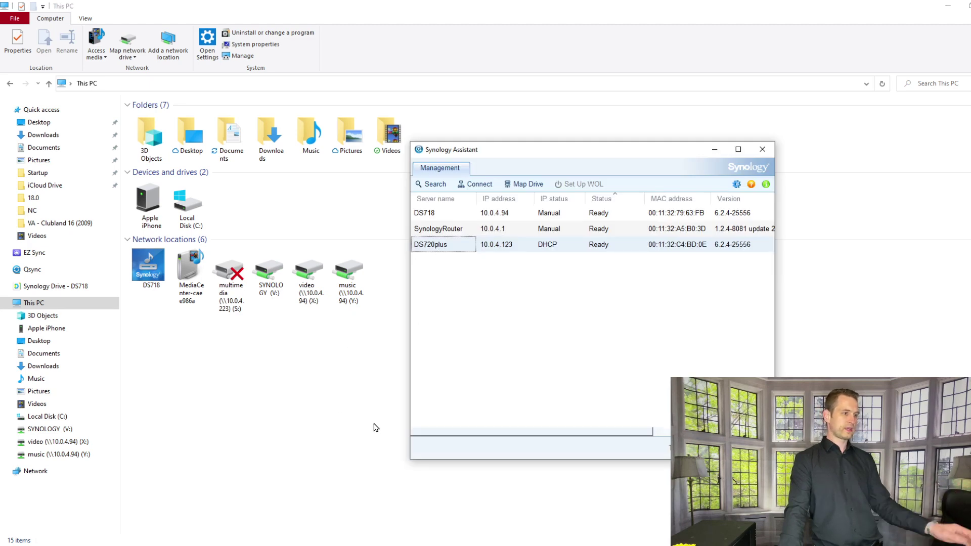
Close Synology Assistant, cancel the LAN 1 edit, and select the LAN 2 interface.
key(alt+F4)
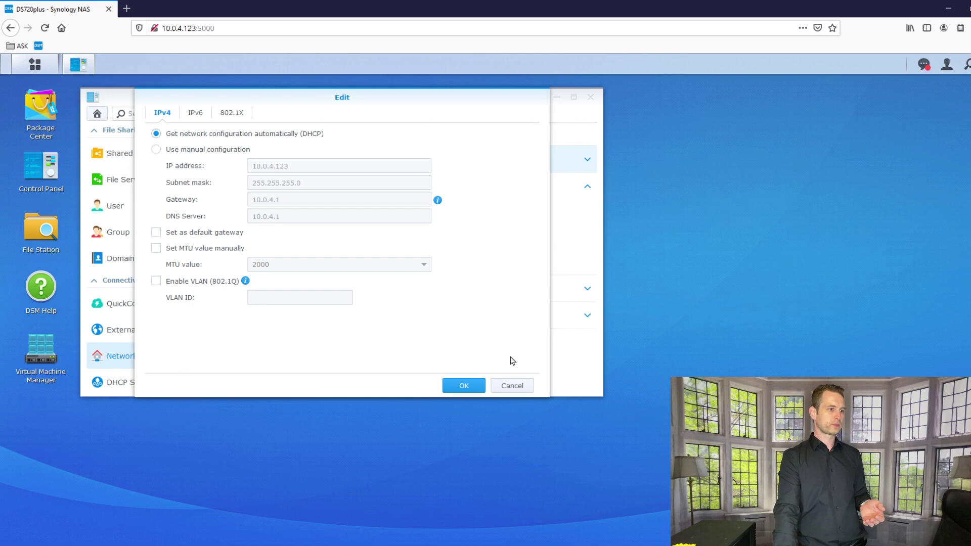
click(512, 385)
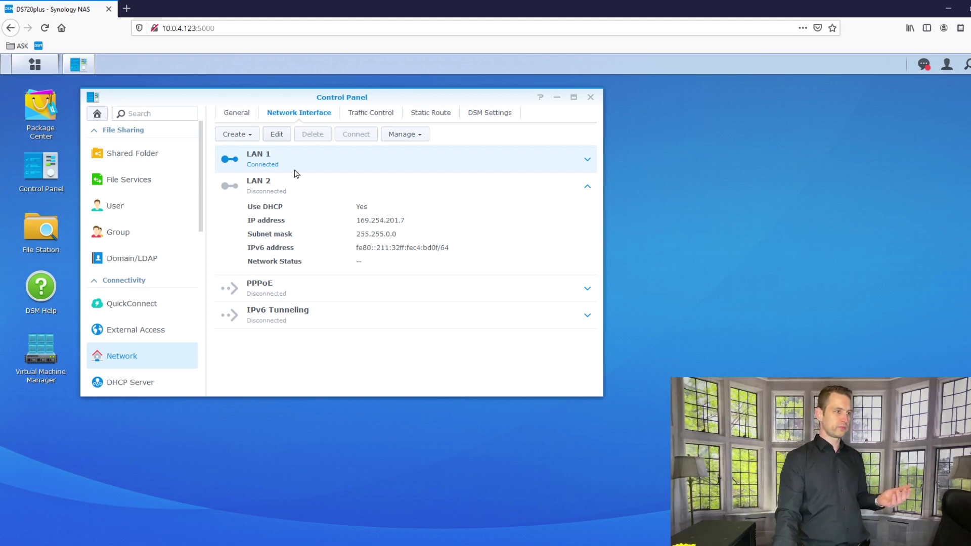
click(296, 207)
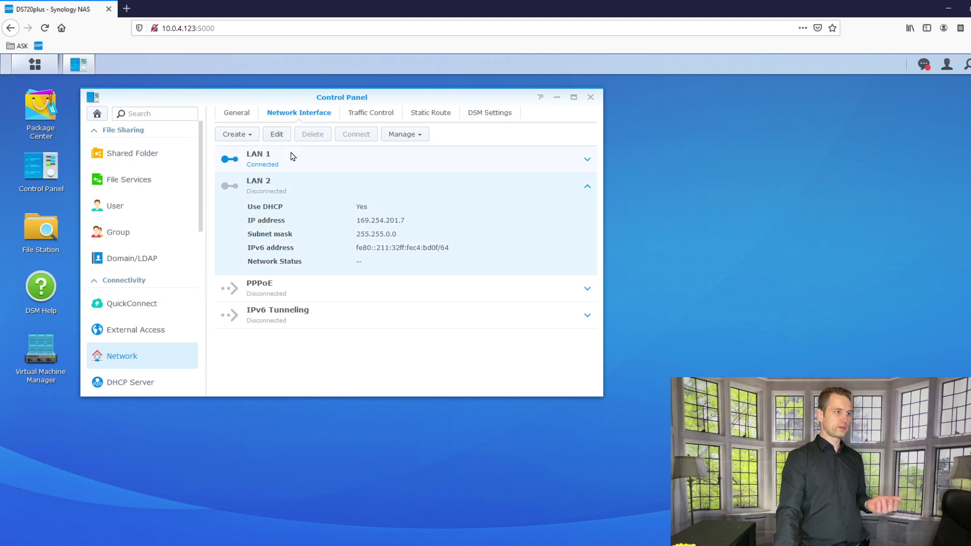
Set LAN 2 to manual configuration with IP 10.0.4.210 and subnet mask 255.255.255.0.
click(277, 135)
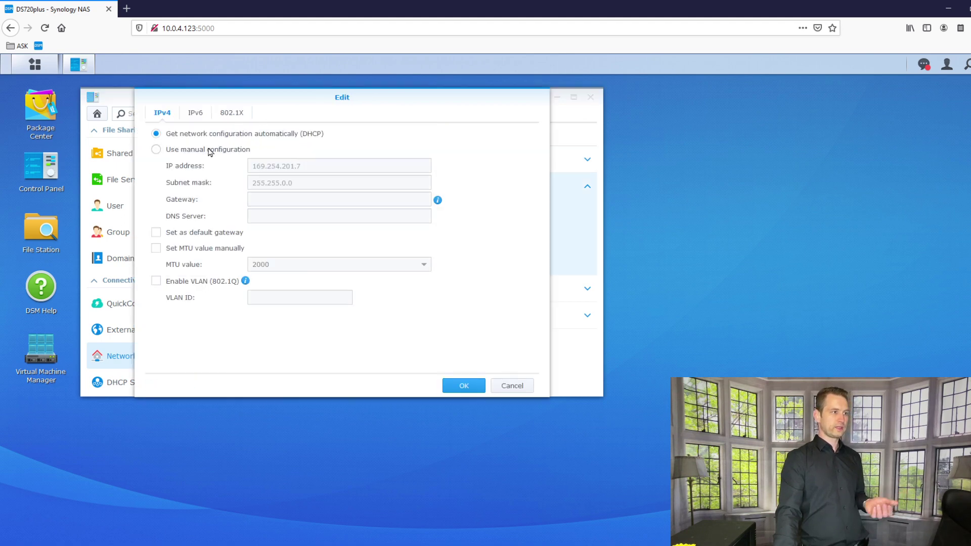
click(196, 151)
triple_click(312, 169)
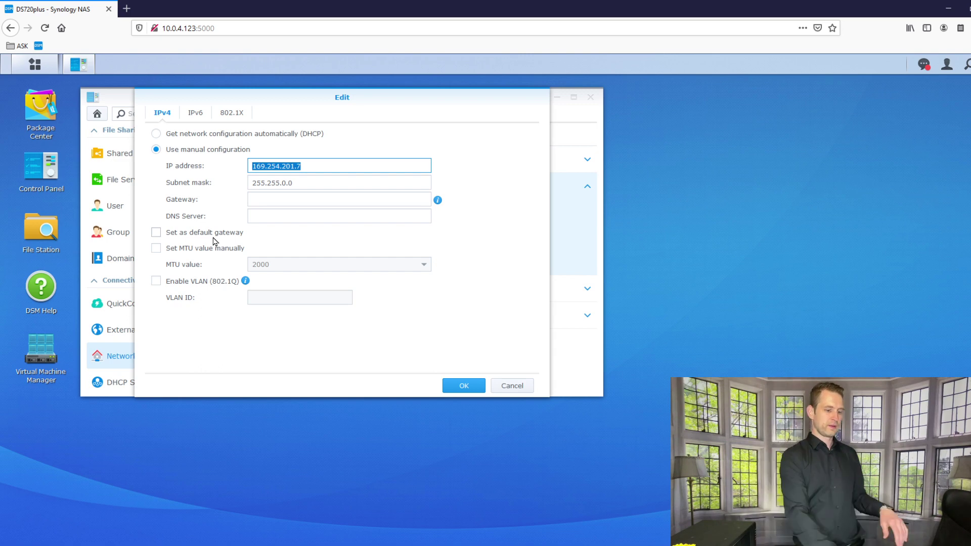
text(10)
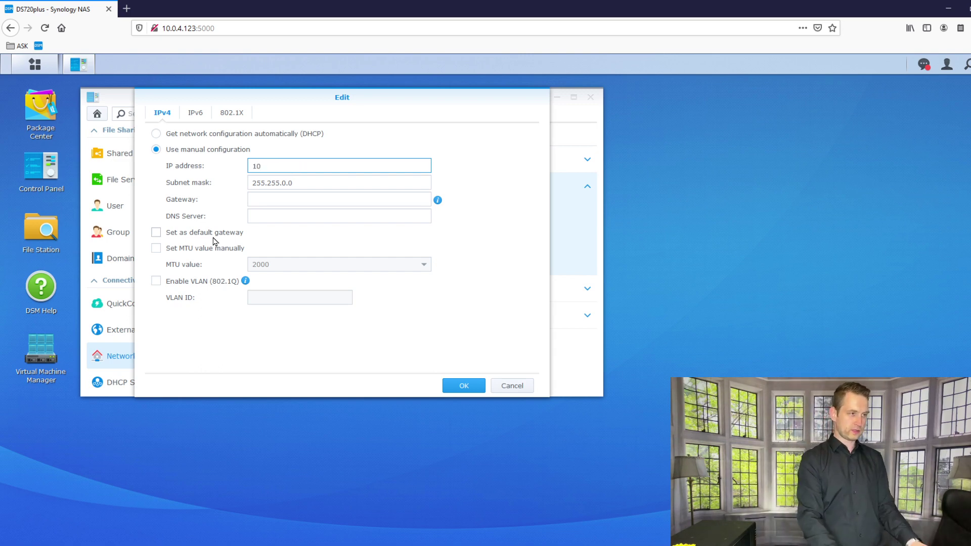
text(.0)
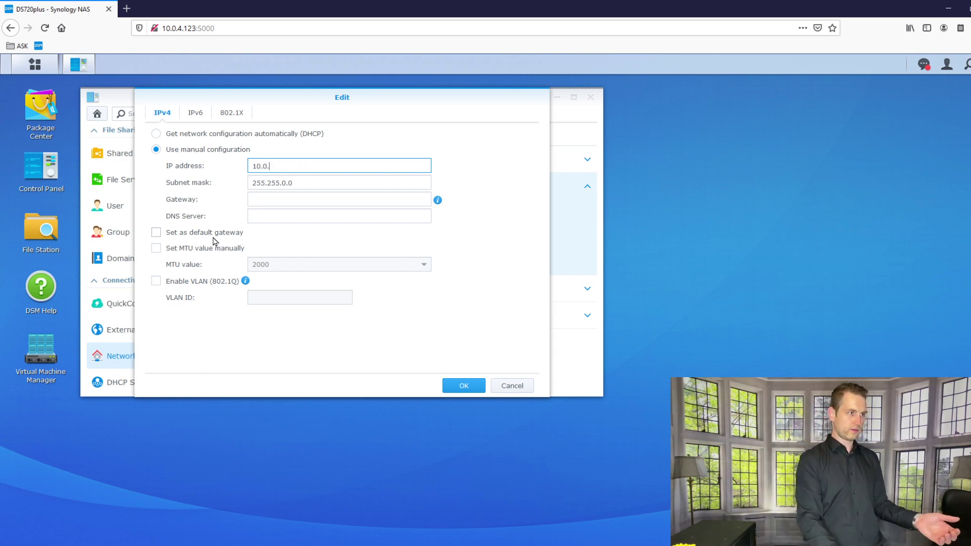
text(.4)
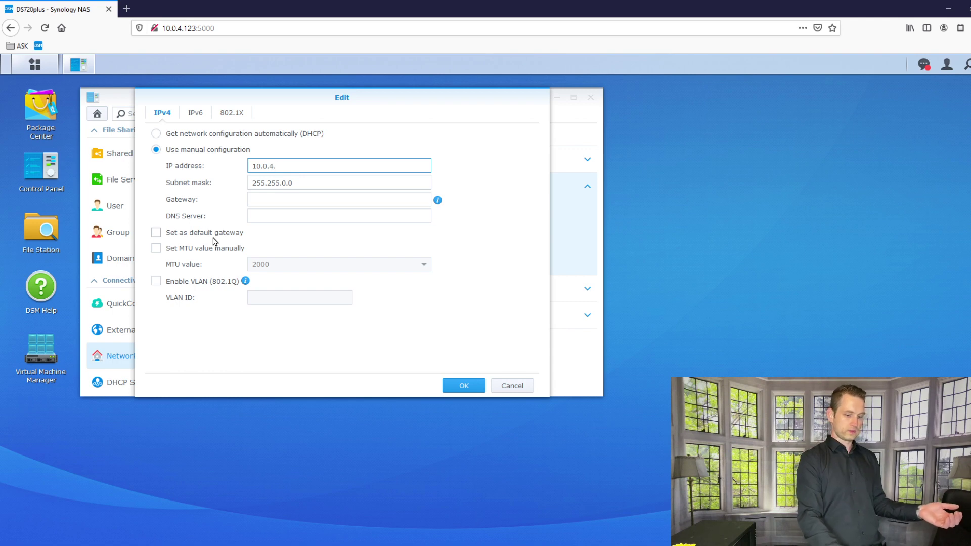
text(.233)
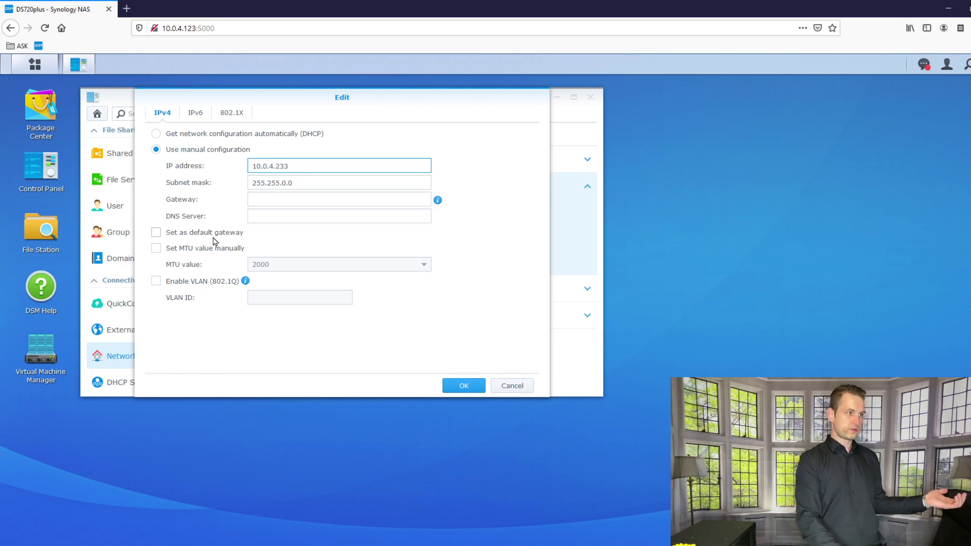
key(BackSpace)
key(BackSpace)
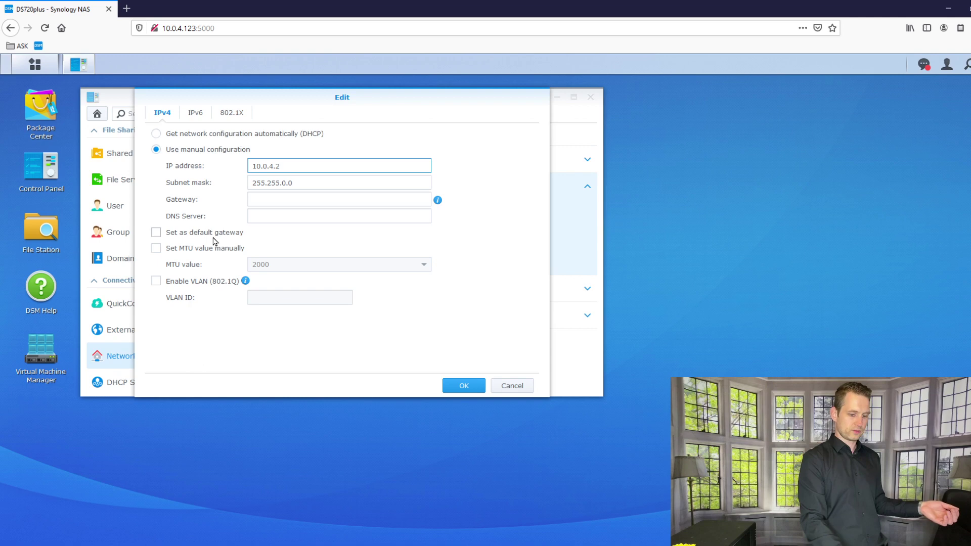
text(11)
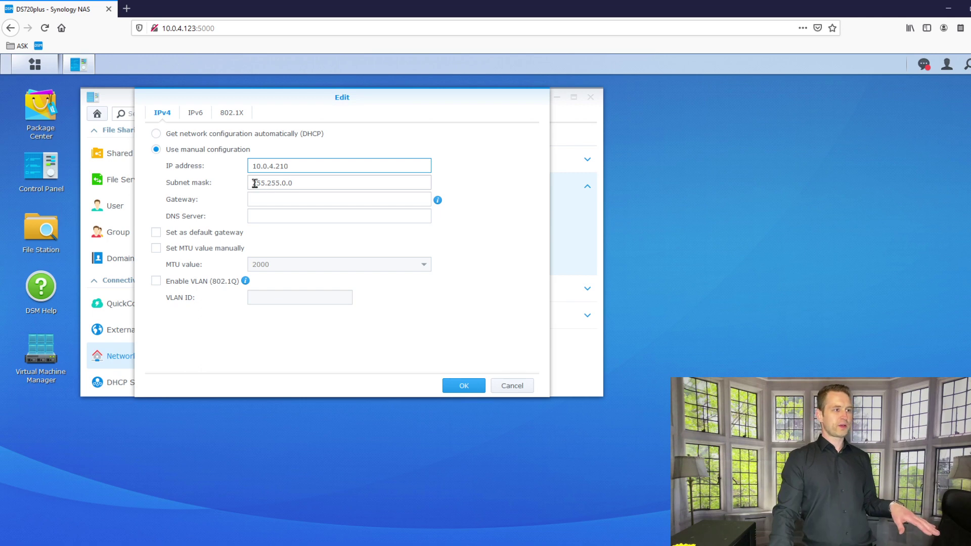
click(282, 183)
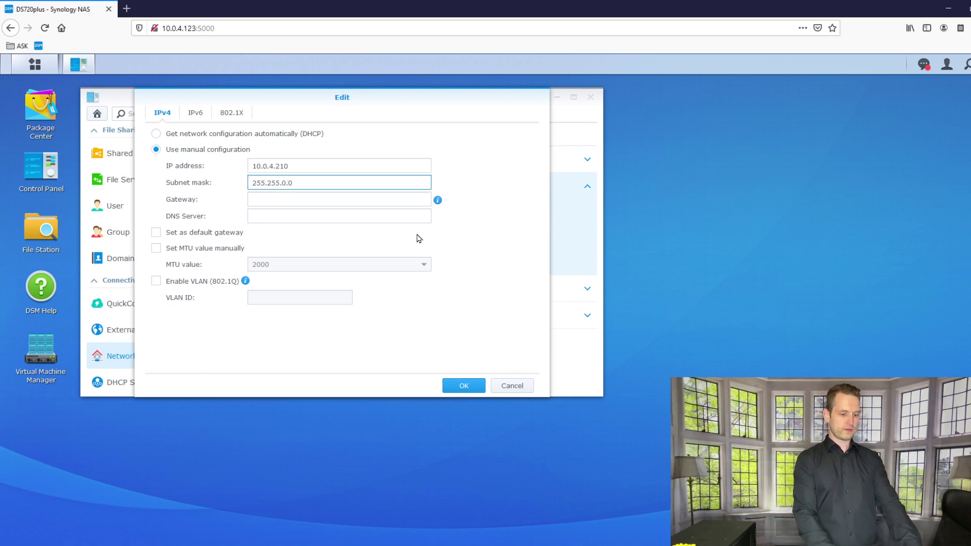
text(255.)
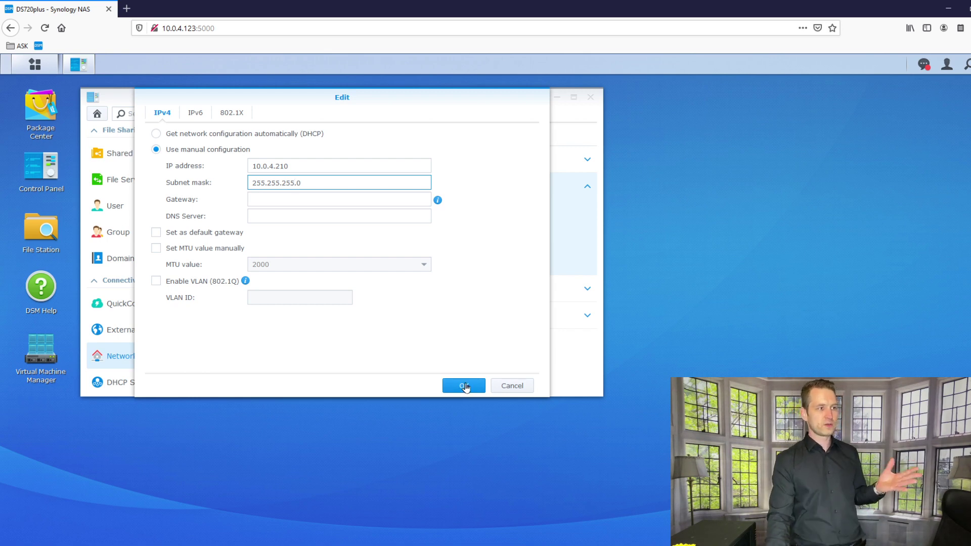
Apply the new LAN 2 static IP settings.
click(464, 385)
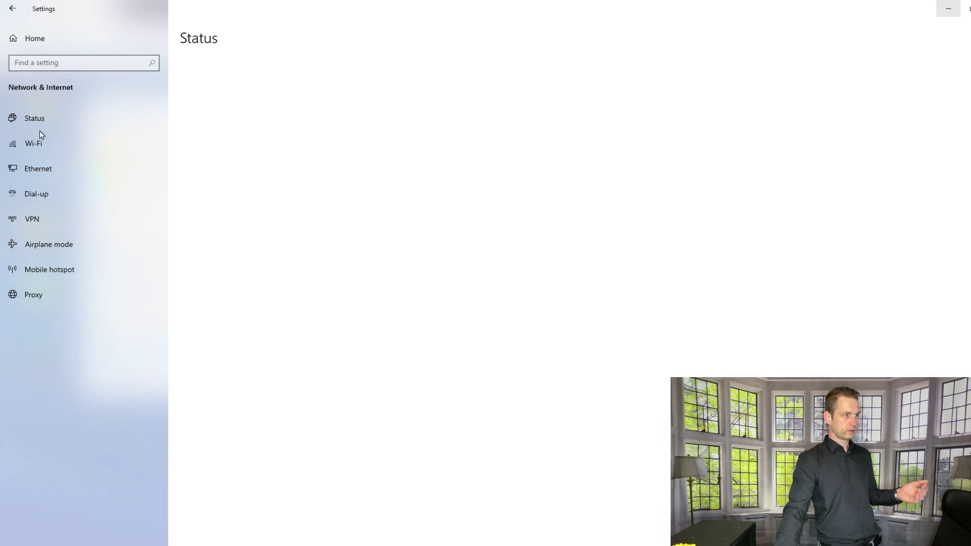
Restore and move the Settings window aside, then open Change adapter options.
key(super+Down)
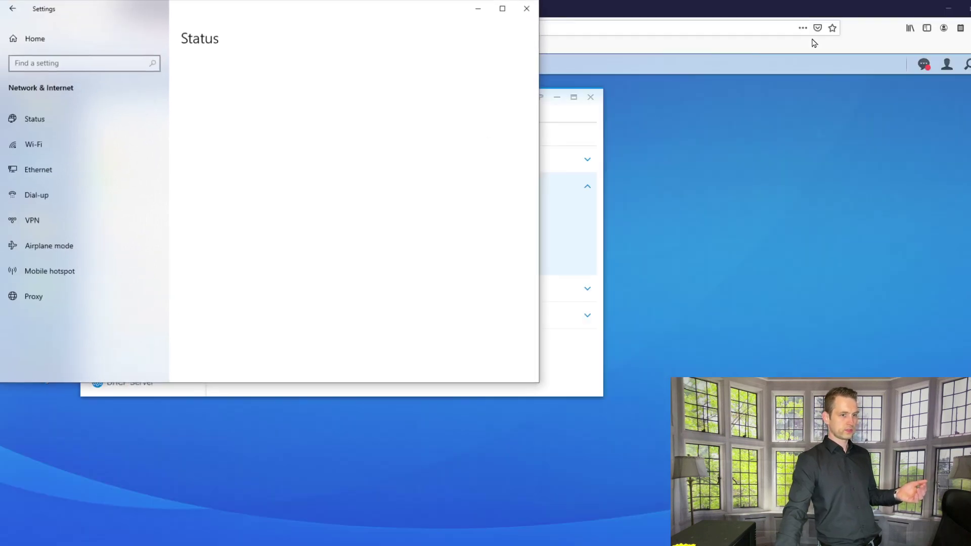
drag(357, 24, 567, 169)
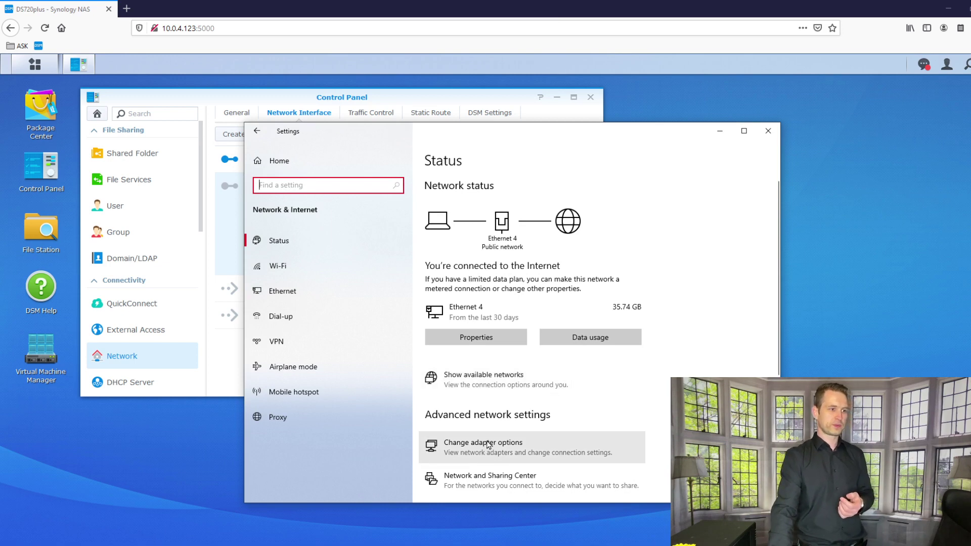
click(487, 445)
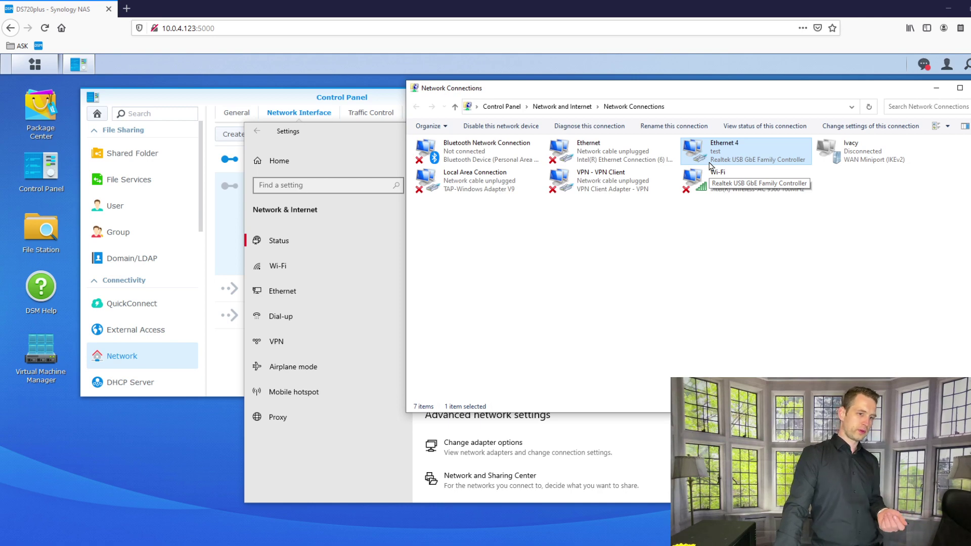
Give the wired Ethernet adapter static IPv4 10.0.4.211 with subnet mask 255.255.255.0.
click(609, 156)
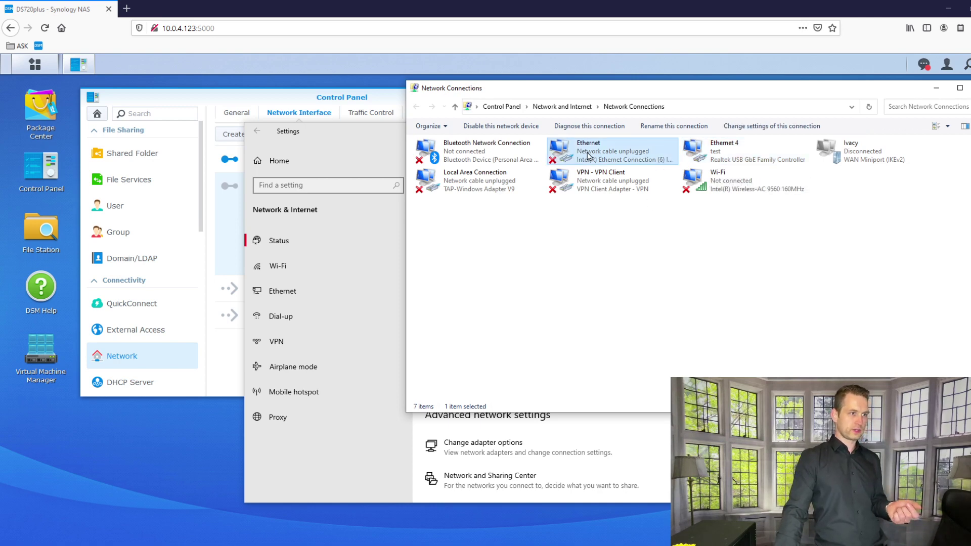
right_click(585, 152)
click(618, 251)
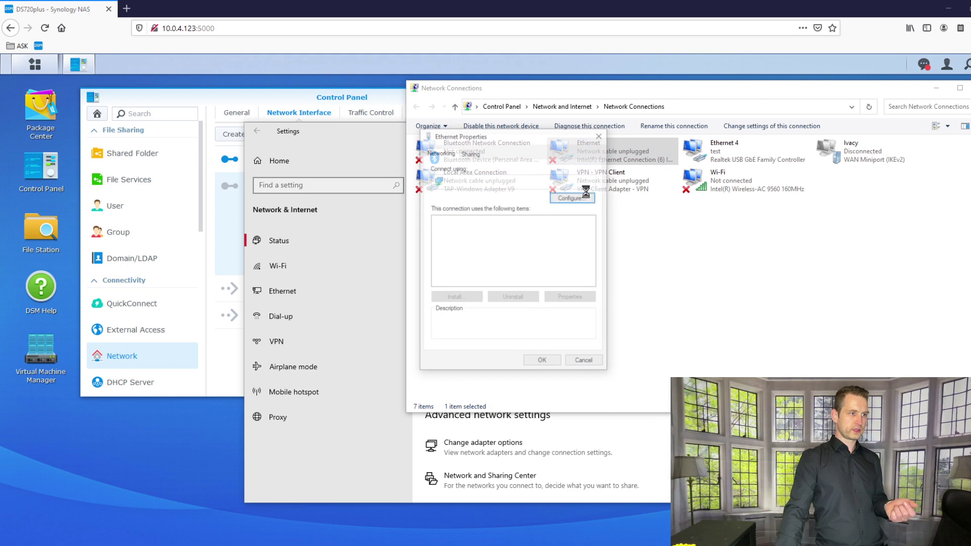
double_click(506, 247)
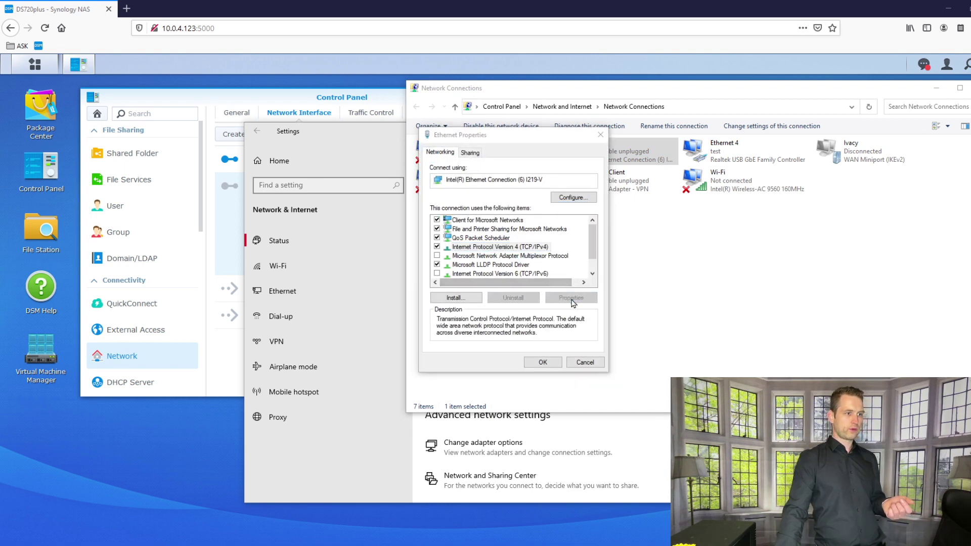
click(469, 252)
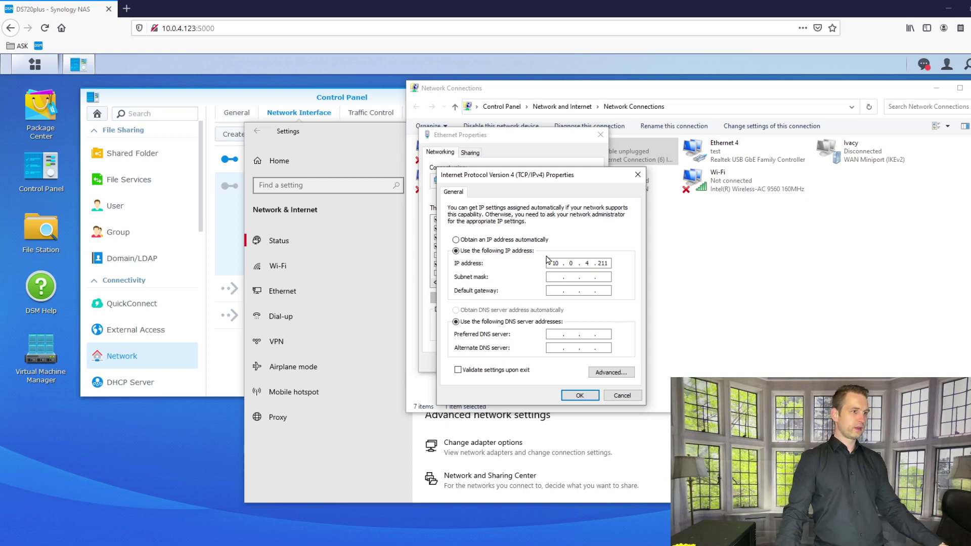
drag(356, 134, 256, 357)
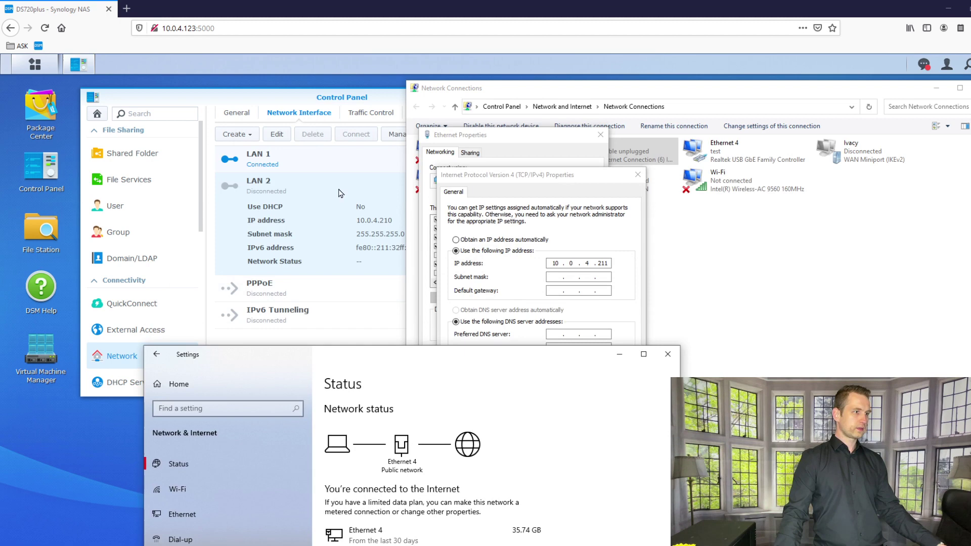
click(619, 354)
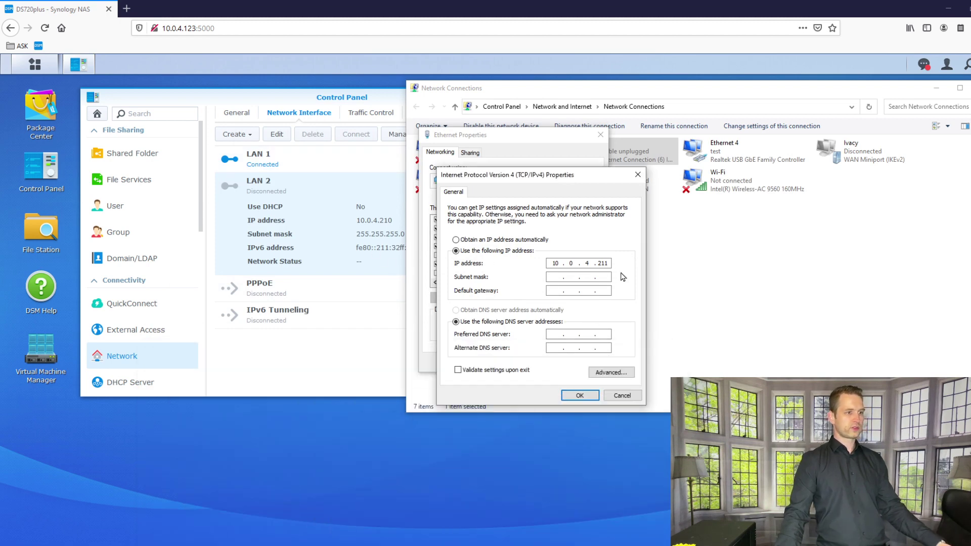
click(557, 276)
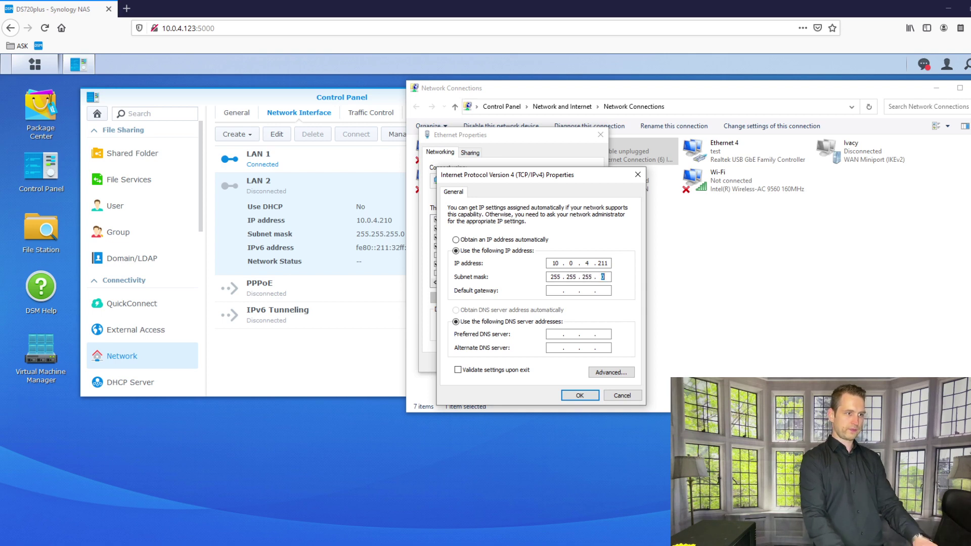
click(578, 394)
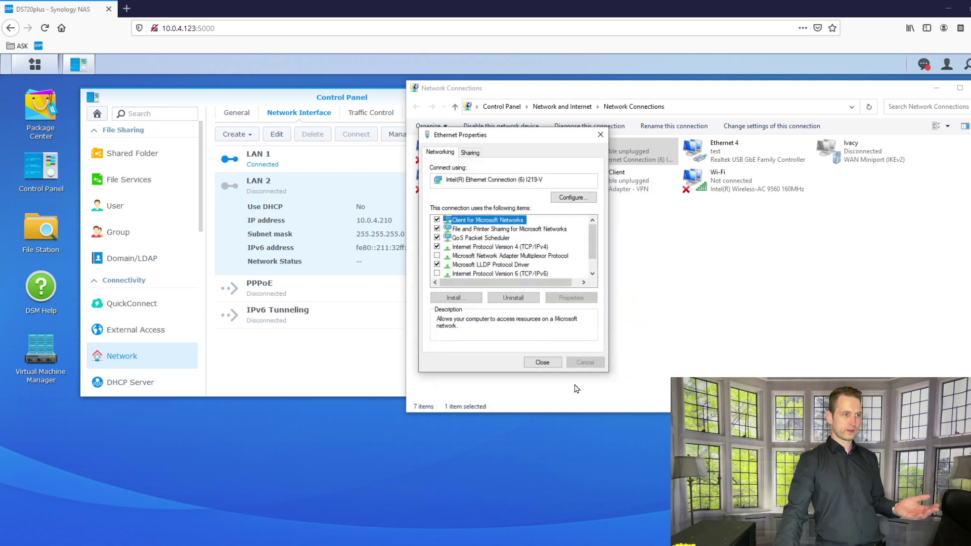
Close Ethernet Properties so the link comes up, then select Firefox's current address.
click(542, 363)
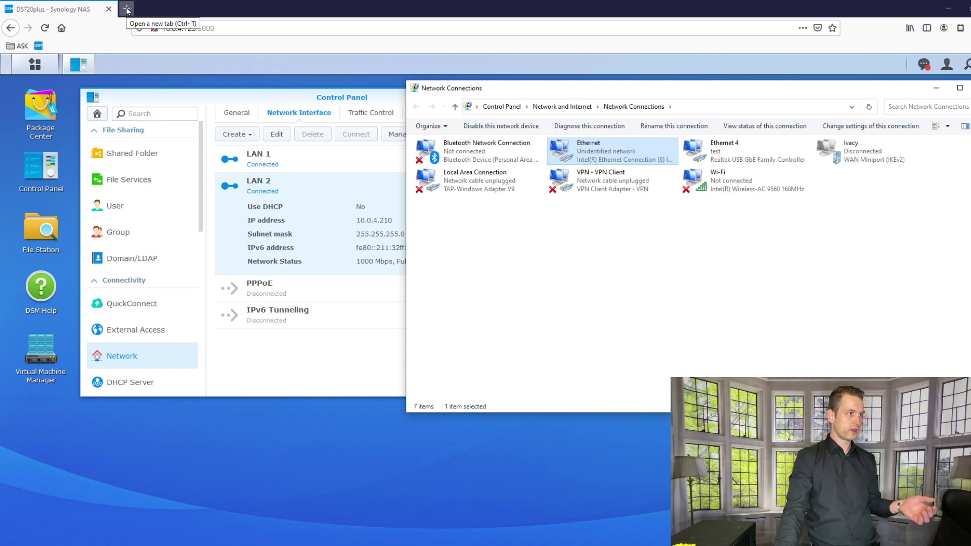
click(186, 28)
Load 10.0.4.210:5000 in a new Firefox tab, then return to Synology Assistant.
key(ctrl+c)
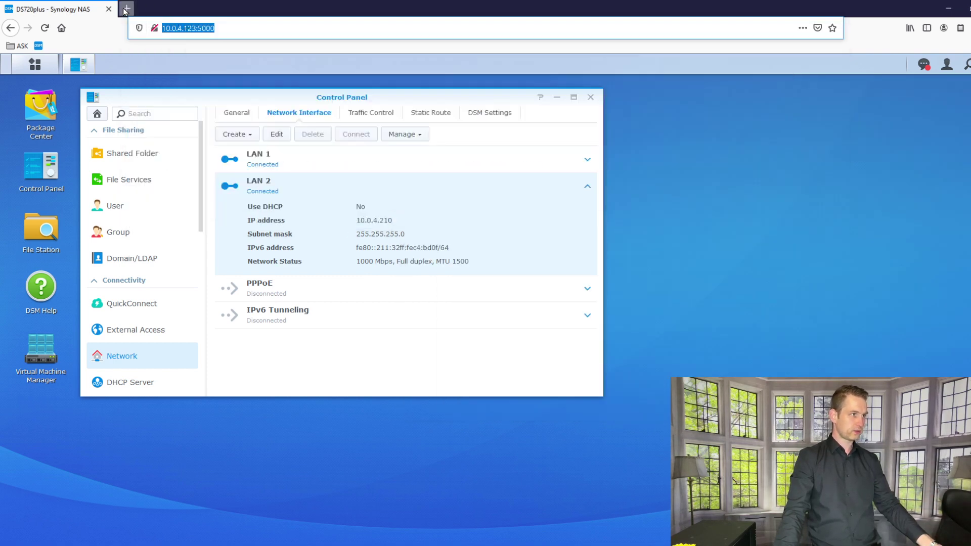
key(ctrl+t)
key(ctrl+v)
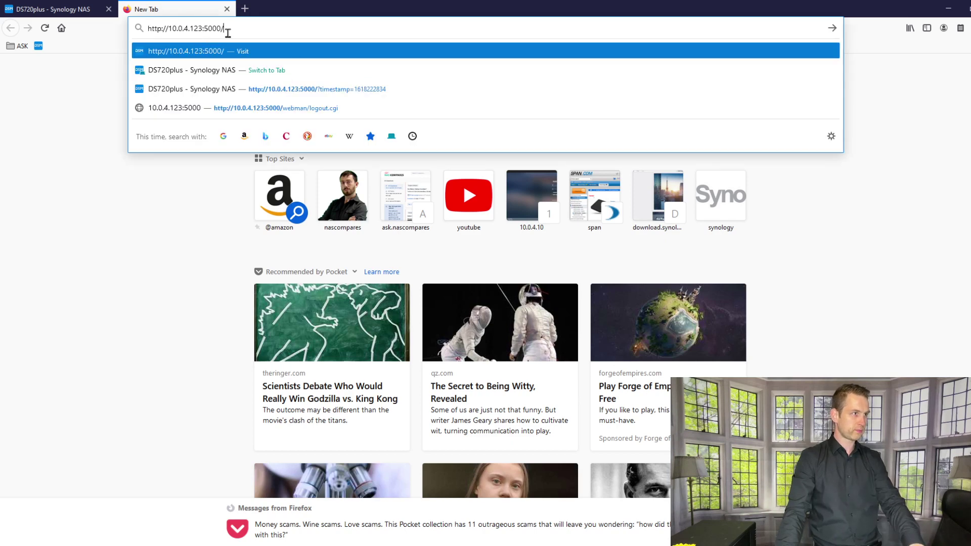
key(Left)
key(Left)
key(Left)
key(Left)
key(Left)
key(Left)
key(BackSpace)
key(BackSpace)
key(BackSpace)
key(BackSpace)
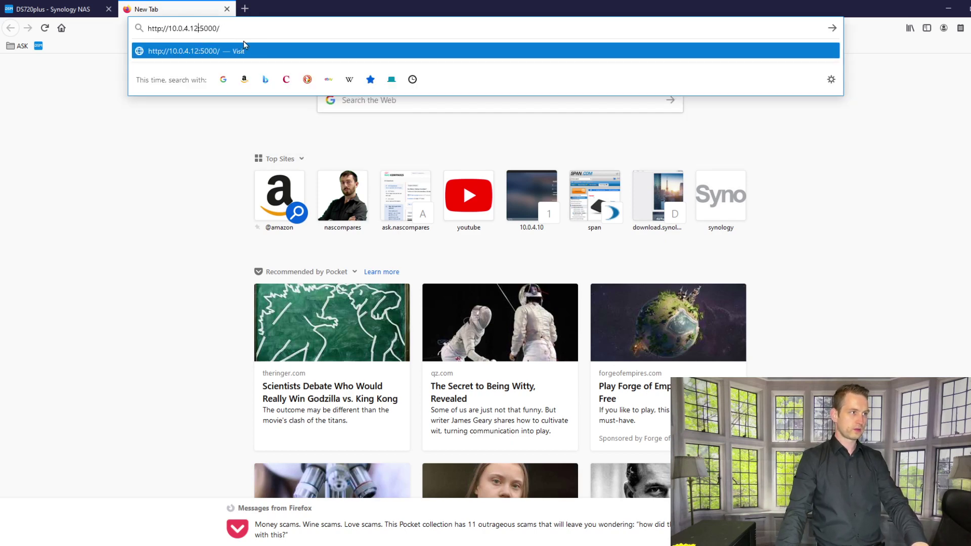
text(210)
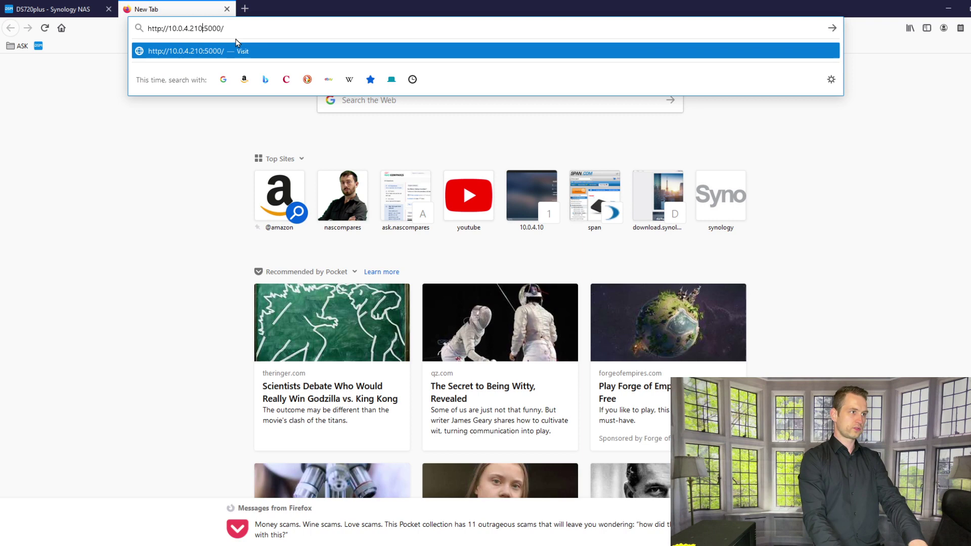
key(Return)
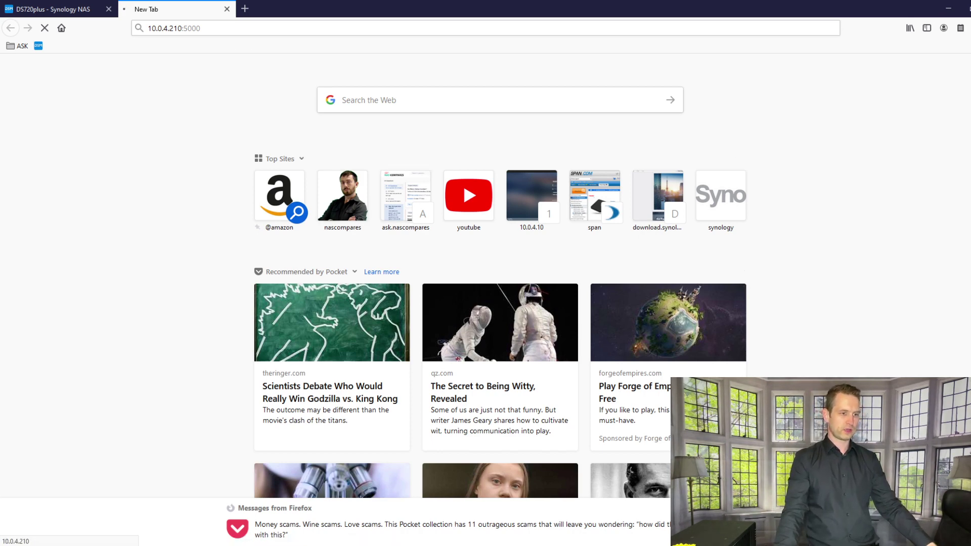
key(alt+Tab)
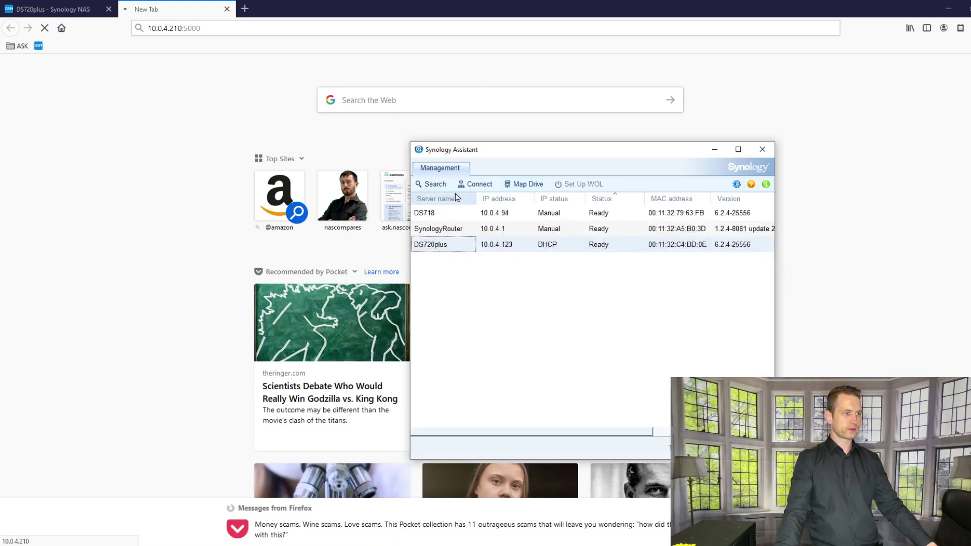
Rescan Synology Assistant and check DS720plus appears at 10.0.4.123 and 10.0.4.210.
click(437, 185)
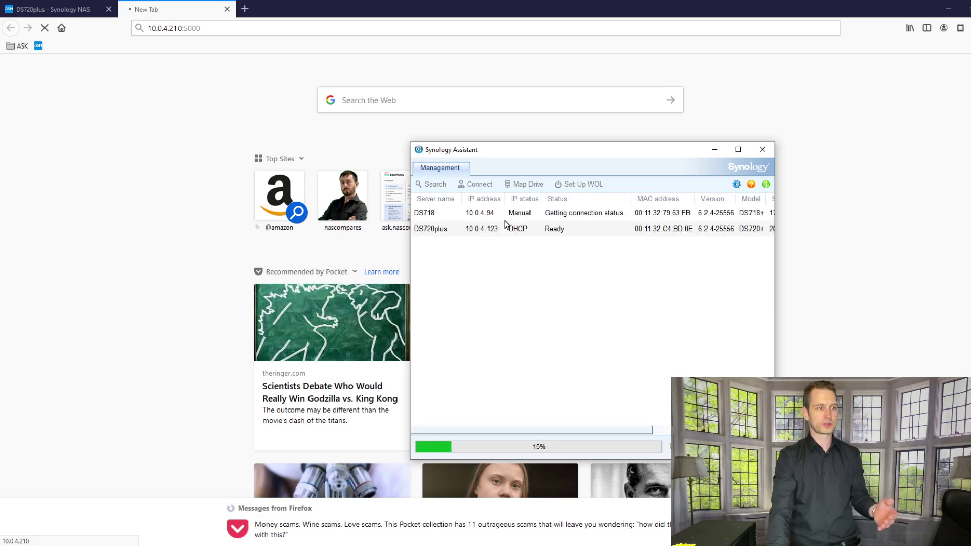
click(427, 230)
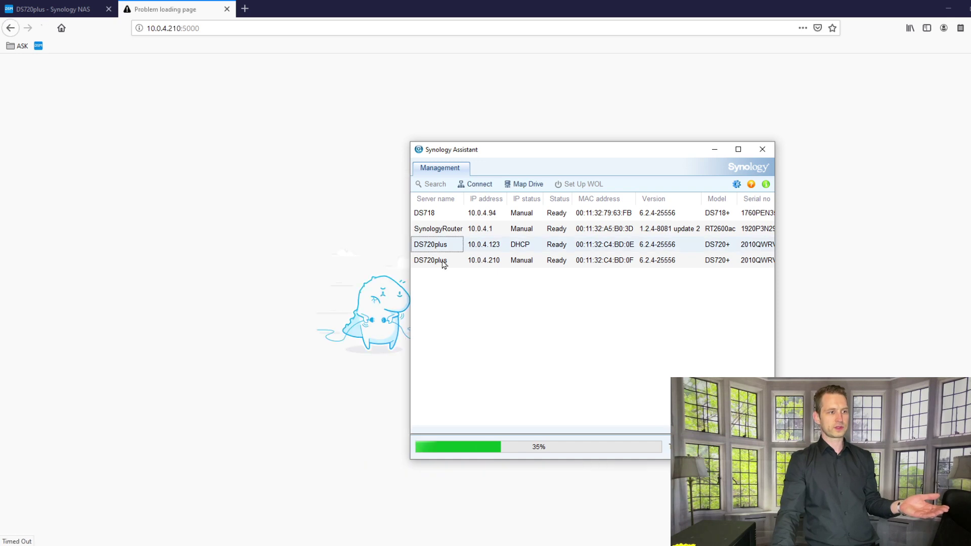
click(489, 262)
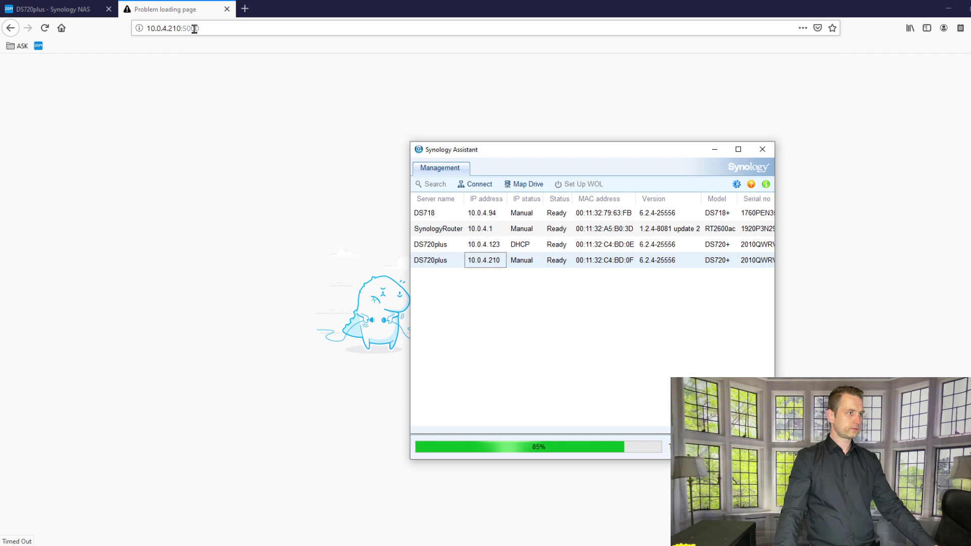
click(89, 545)
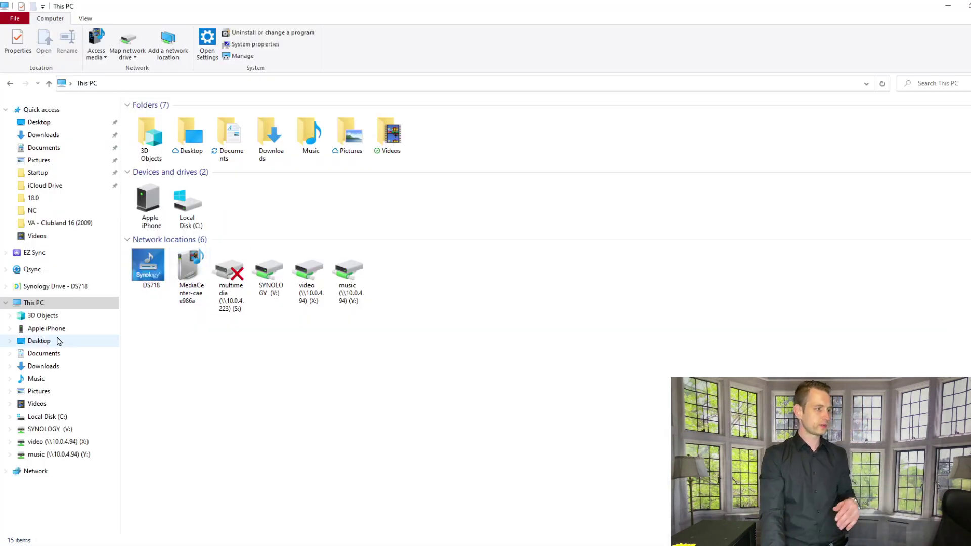
Map drive Z: to the network folder \\10.0.4.210\video from This PC.
click(36, 309)
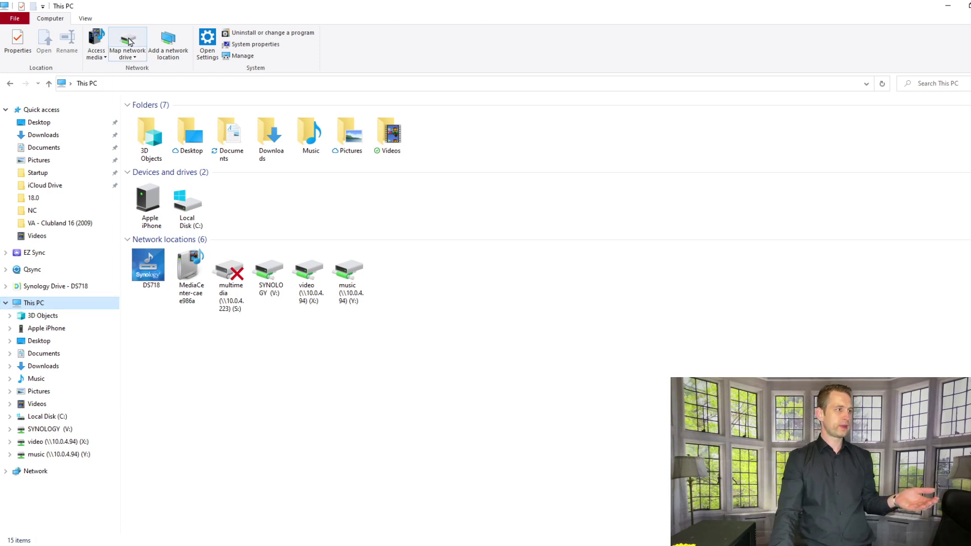
click(129, 42)
text(\\)
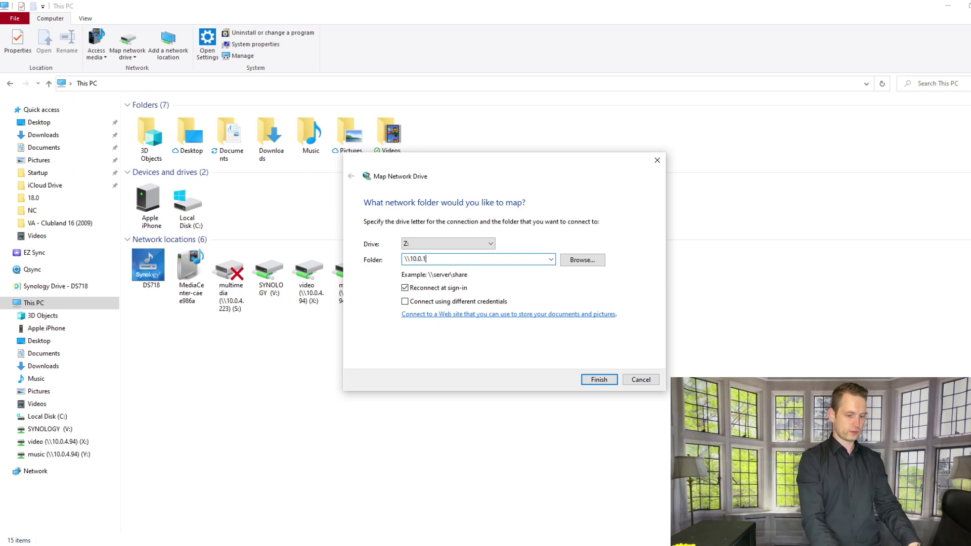
text(10.0.4.210\)
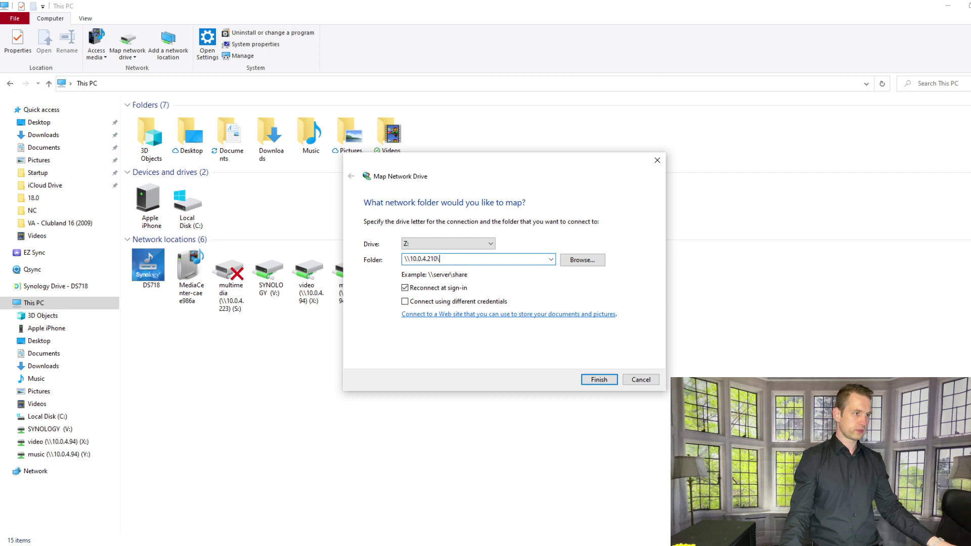
drag(474, 163, 595, 177)
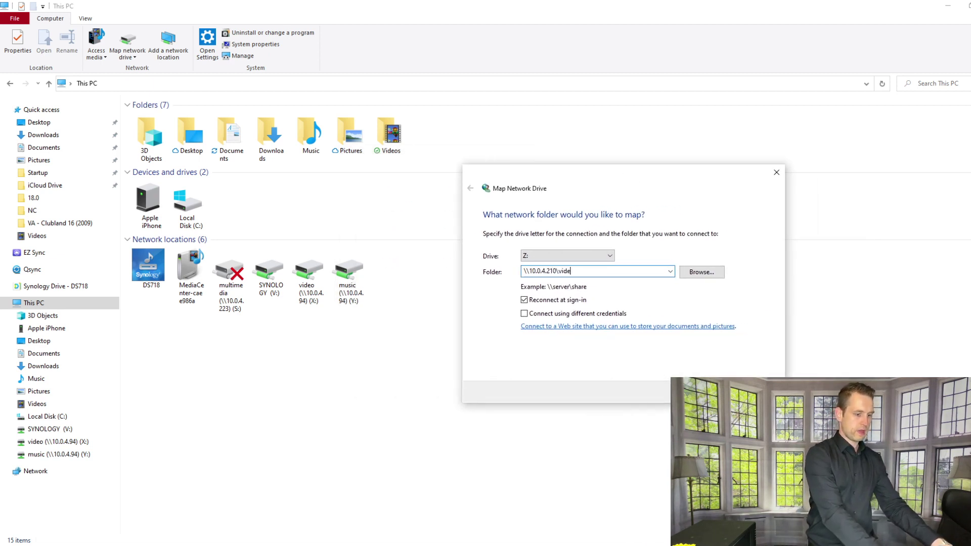
key(Return)
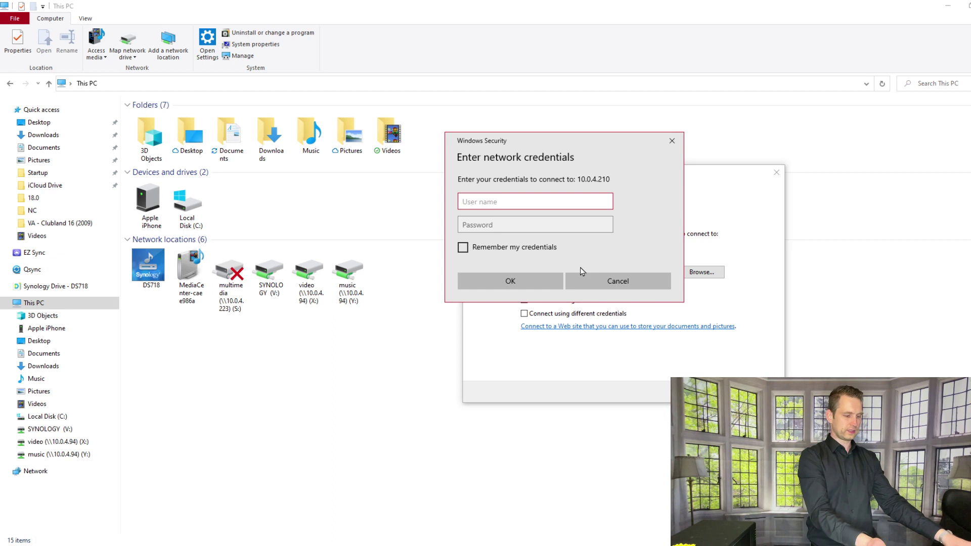
Enter the NAS user name and password, tick Remember my credentials, and confirm.
text(a)
key(BackSpace)
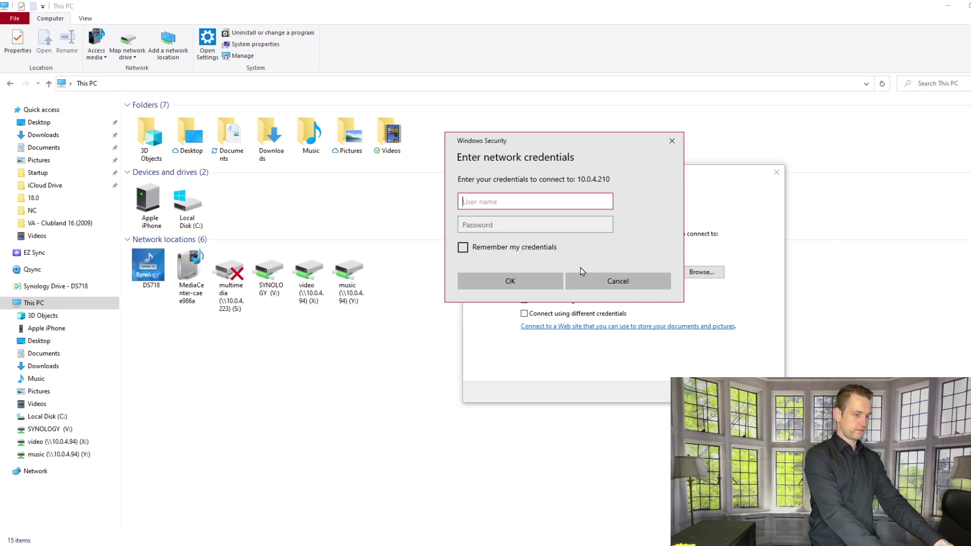
text(ed)
key(Tab)
text(••)
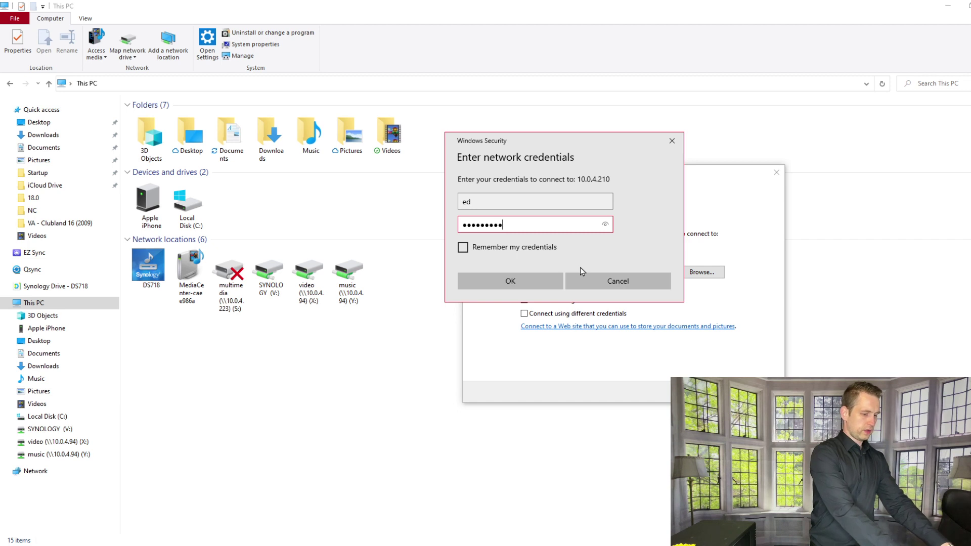
click(462, 247)
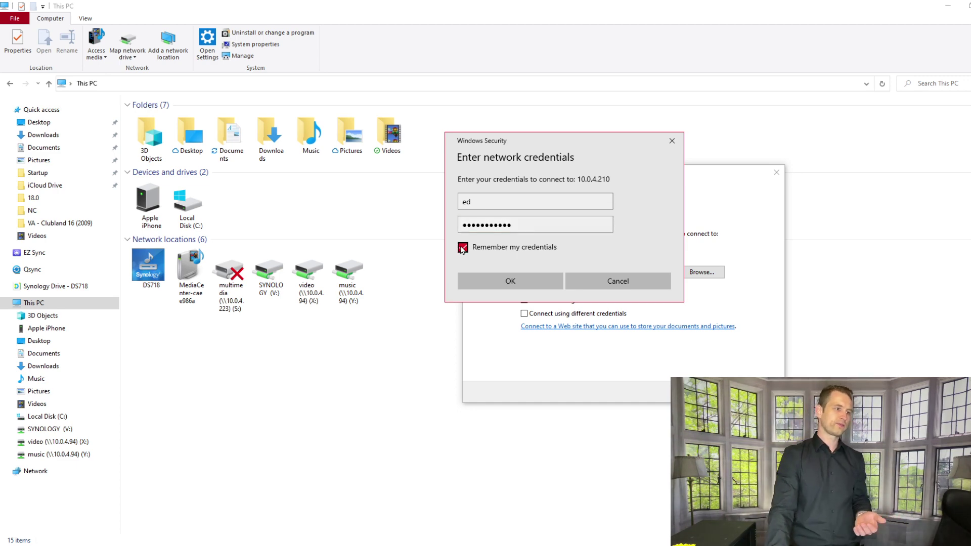
click(505, 281)
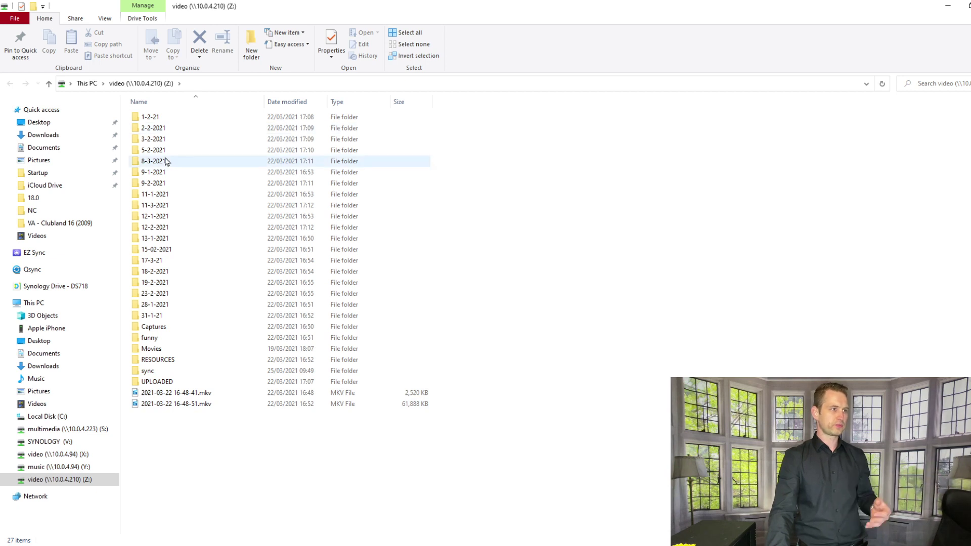
Open the new video (Z:) drive from This PC to verify it, then switch back to Firefox.
click(86, 84)
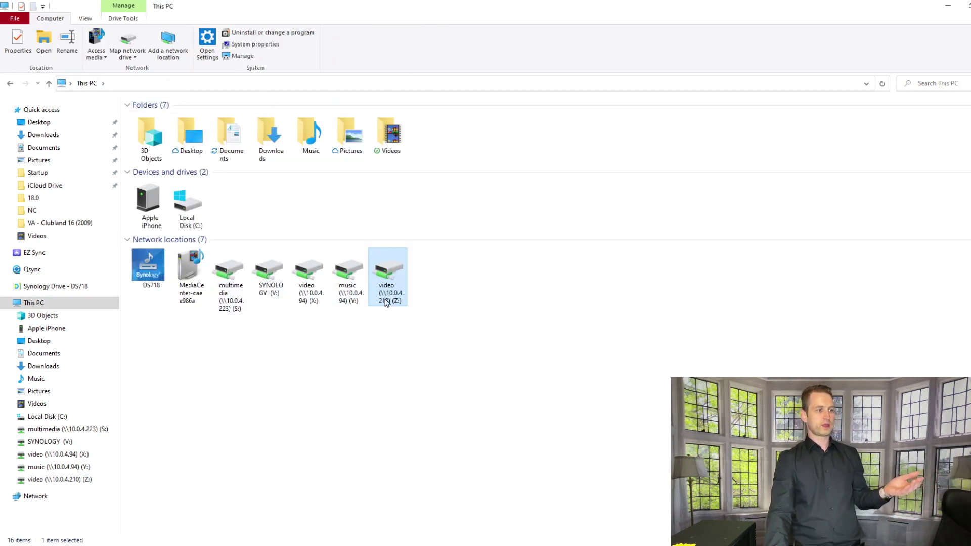
mouse_move(384, 293)
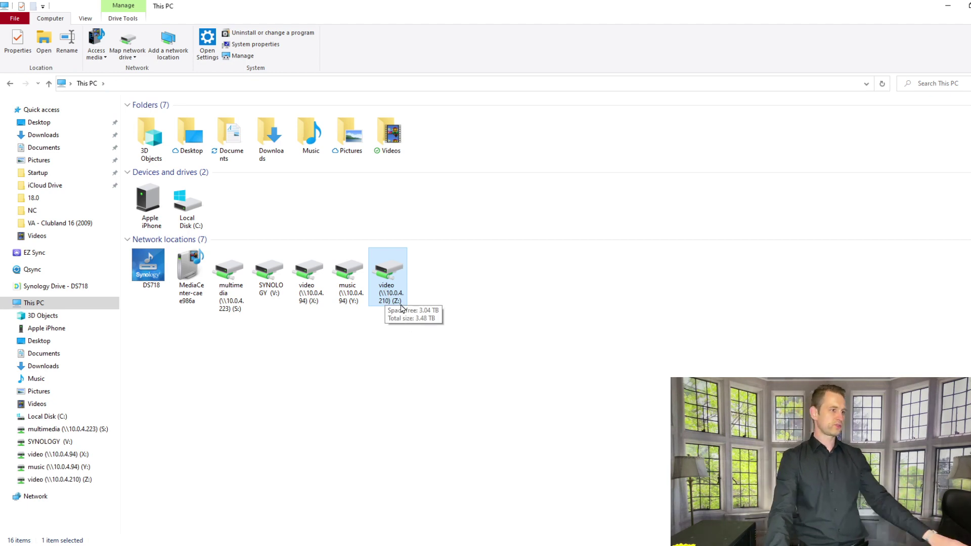
double_click(386, 291)
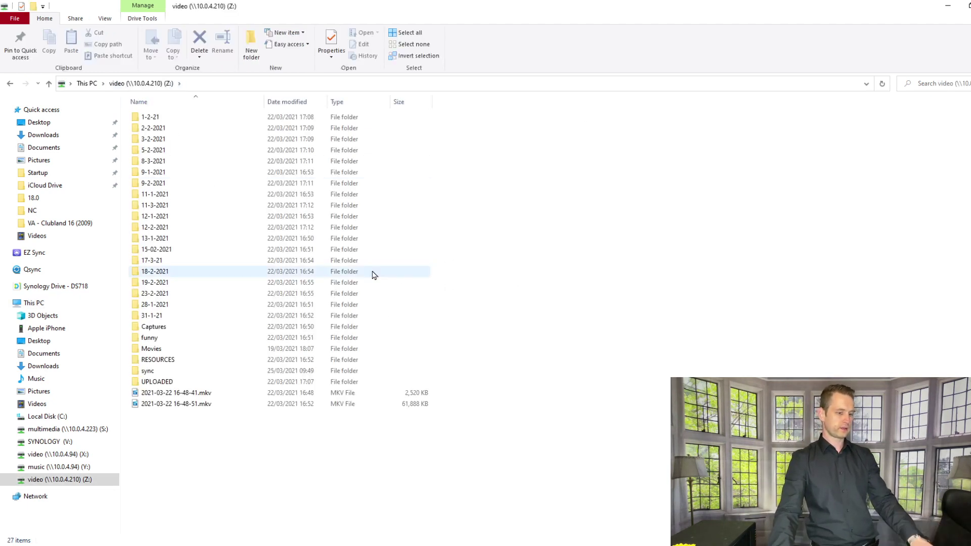
key(alt+Left)
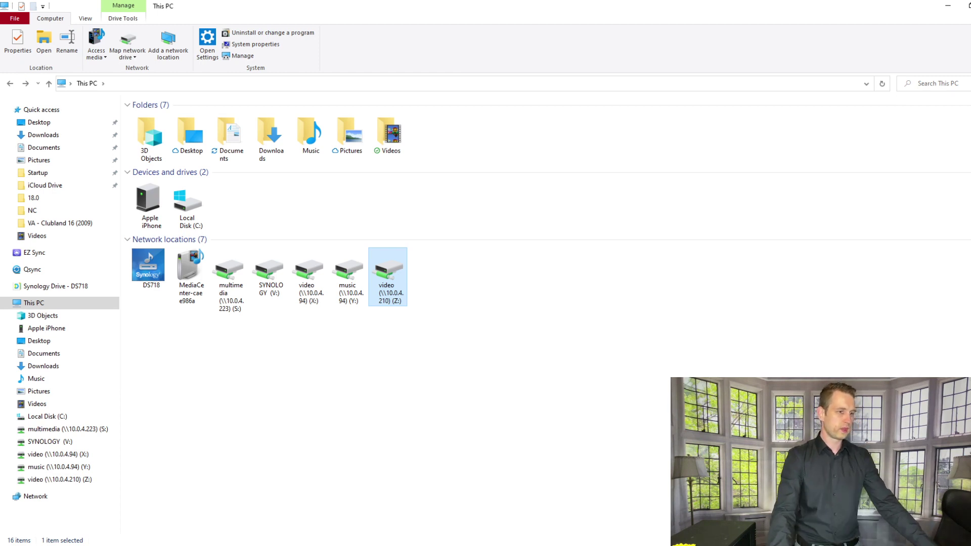
key(alt+Tab)
Reload 10.0.4.210:5000 to show the DS720plus sign-in page and dismiss the saved user name suggestions.
click(204, 24)
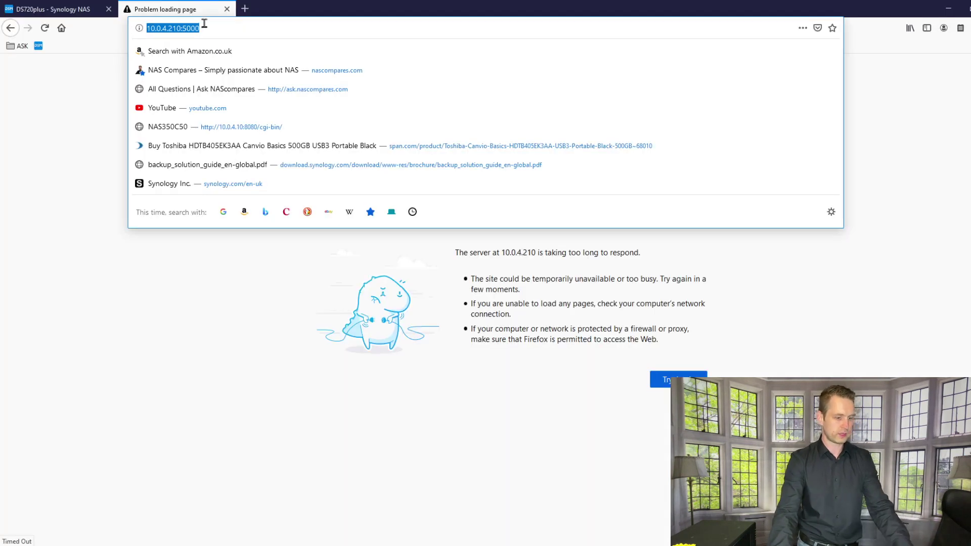
key(Return)
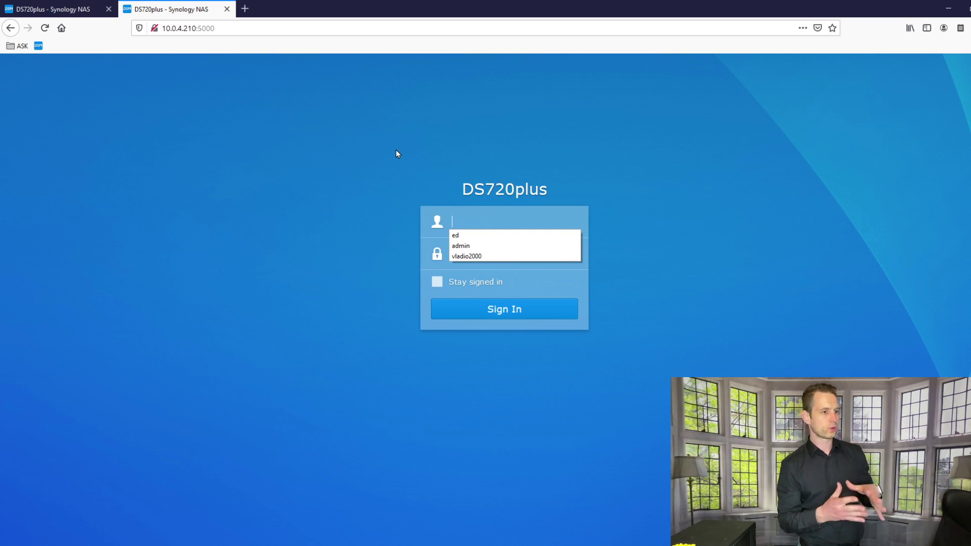
click(404, 169)
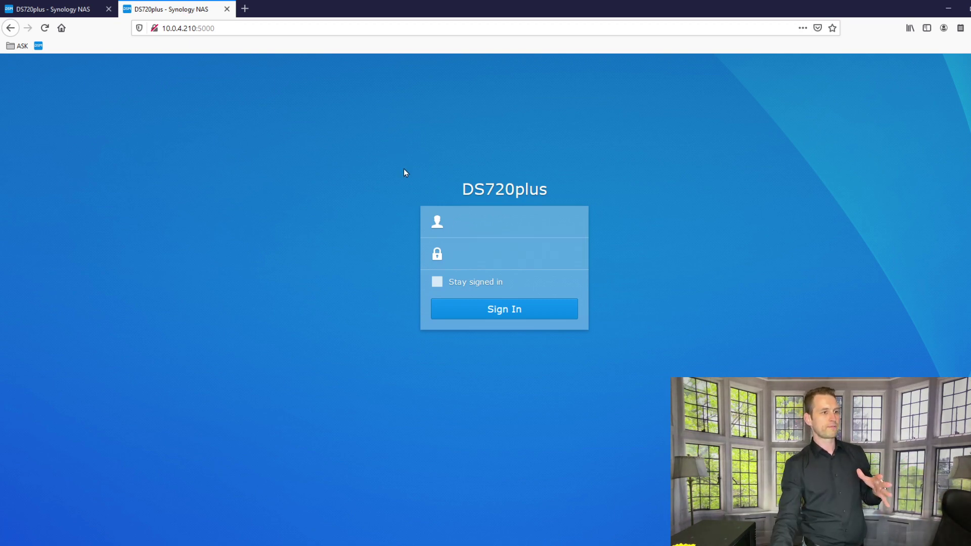